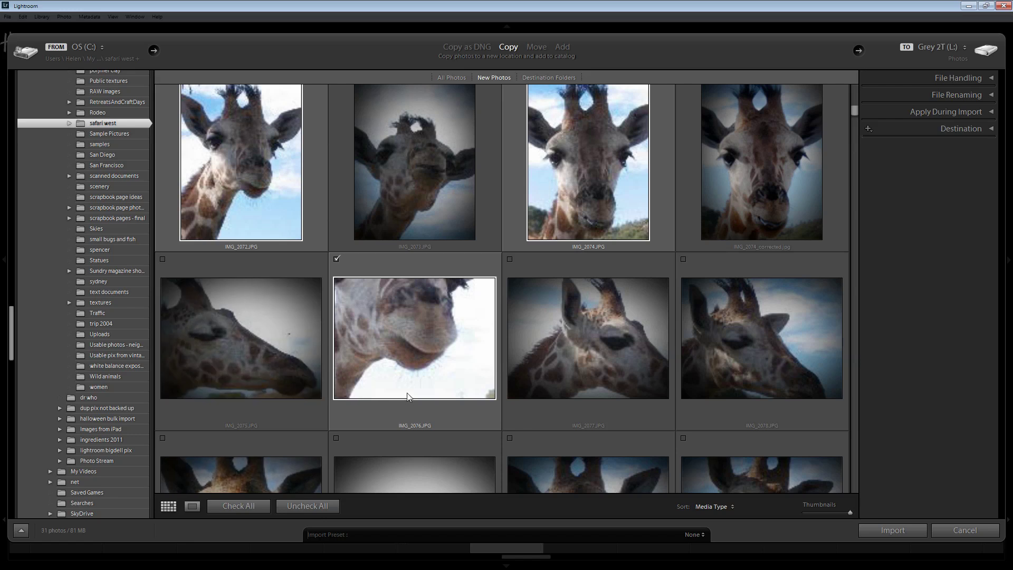
# Step: Turn on Make a Second Copy To in the File Handling options
pyautogui.click(984, 129)
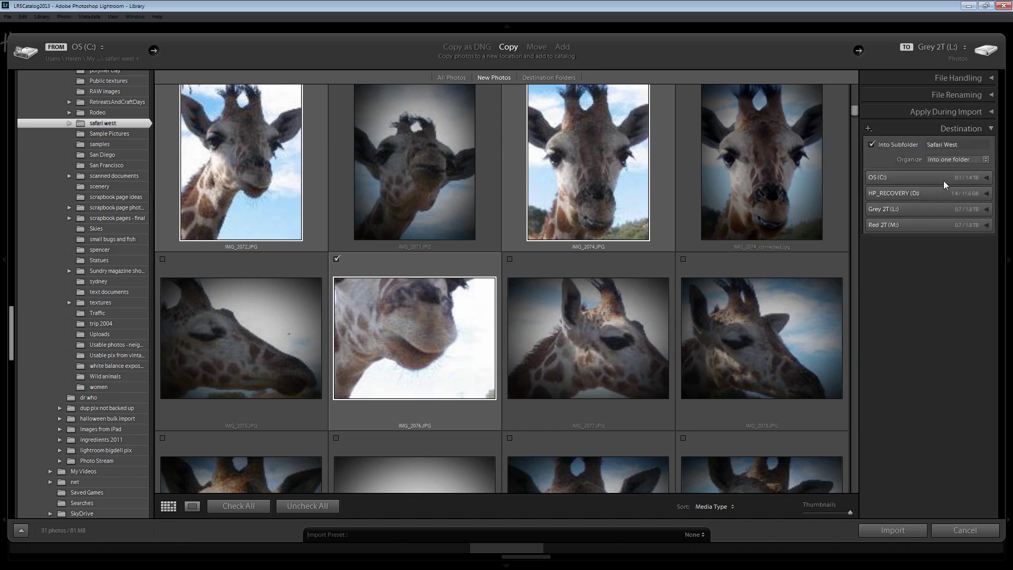
pyautogui.click(991, 130)
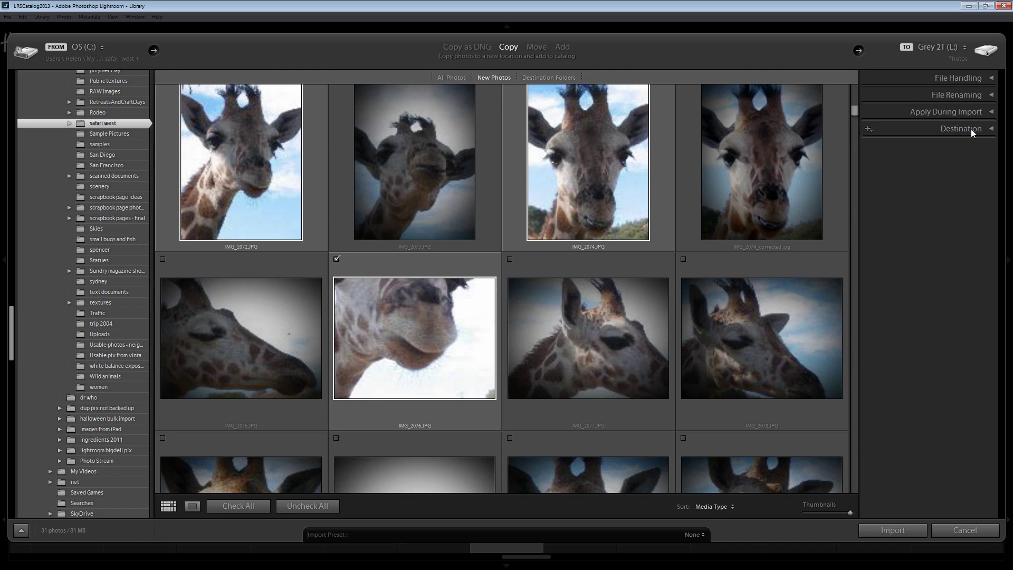
pyautogui.click(991, 79)
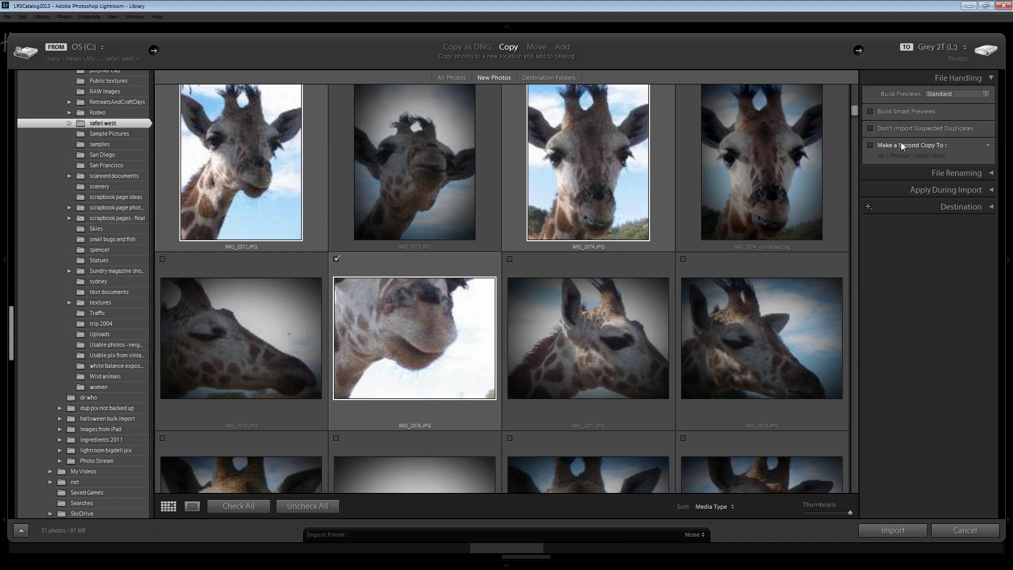
pyautogui.click(869, 145)
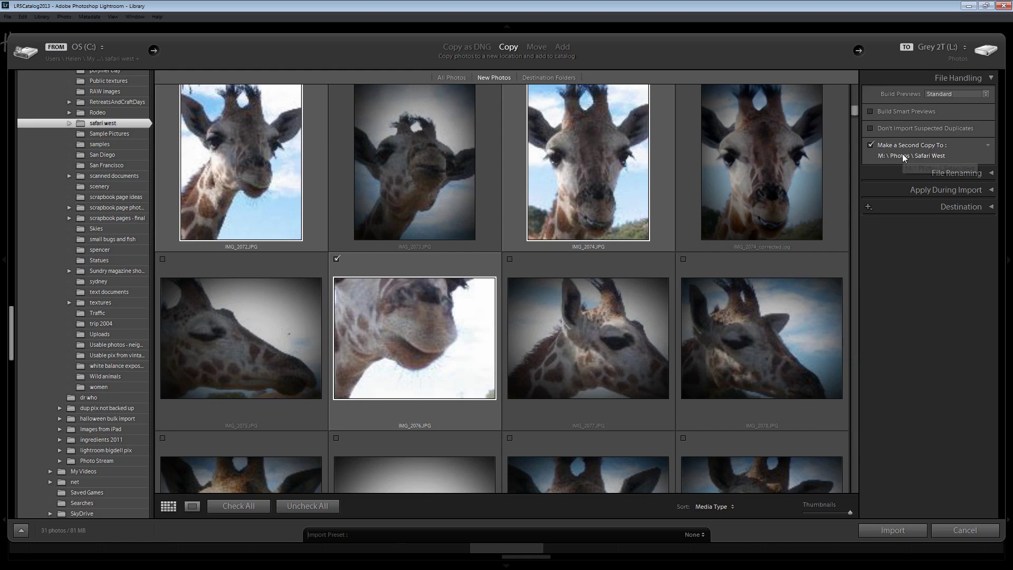
# Step: Set the second-copy folder to M:\Photos\Safari West on the Red 2T drive
pyautogui.click(902, 154)
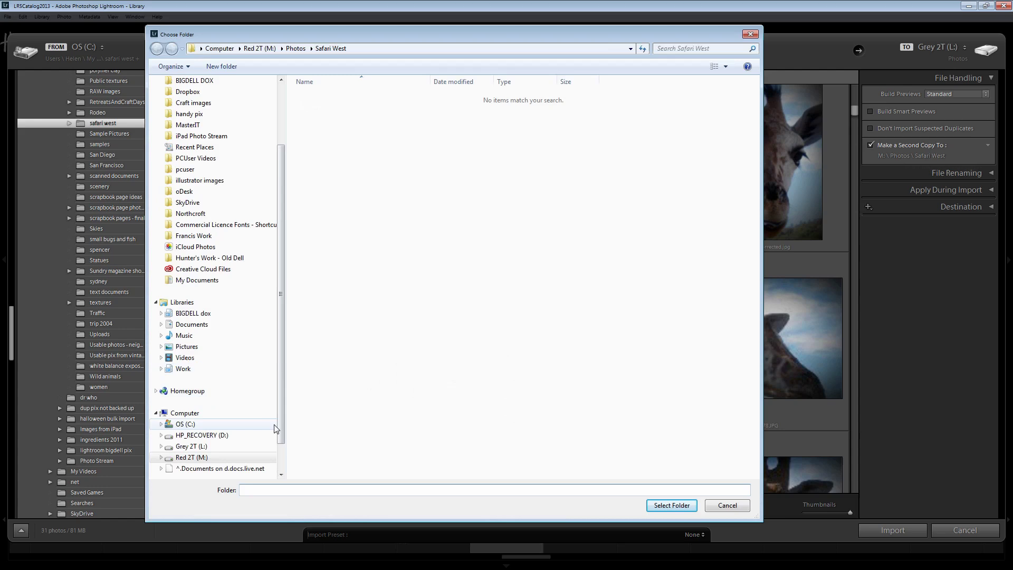
pyautogui.scroll(-1, 275, 454)
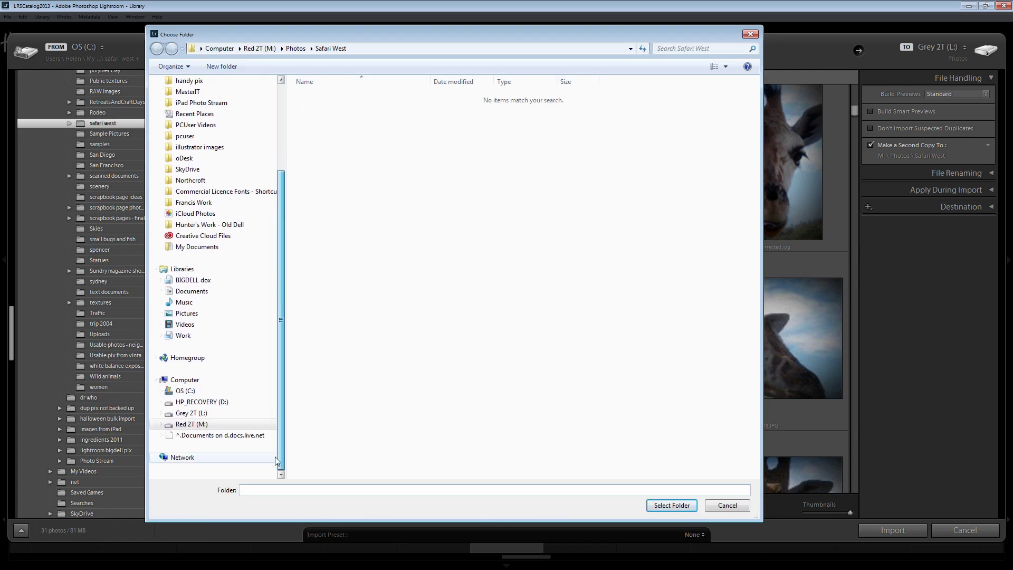
pyautogui.click(161, 424)
pyautogui.scroll(-2, 179, 417)
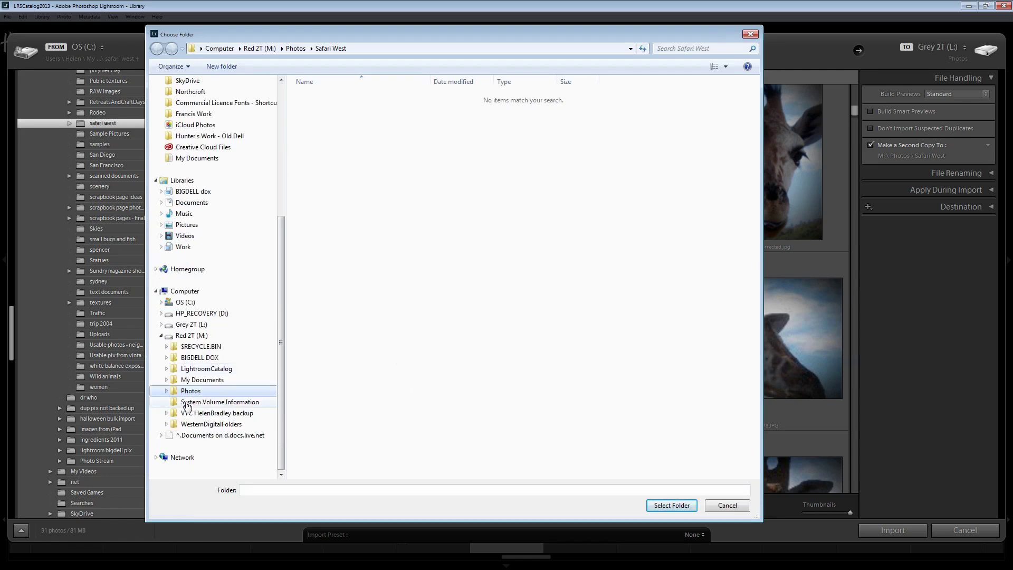
pyautogui.click(167, 391)
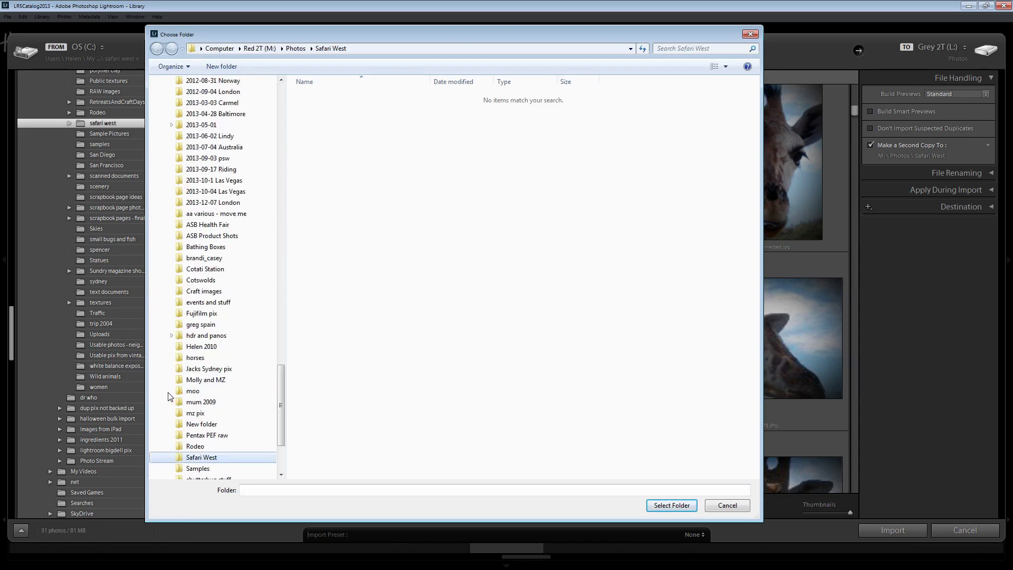
pyautogui.click(210, 458)
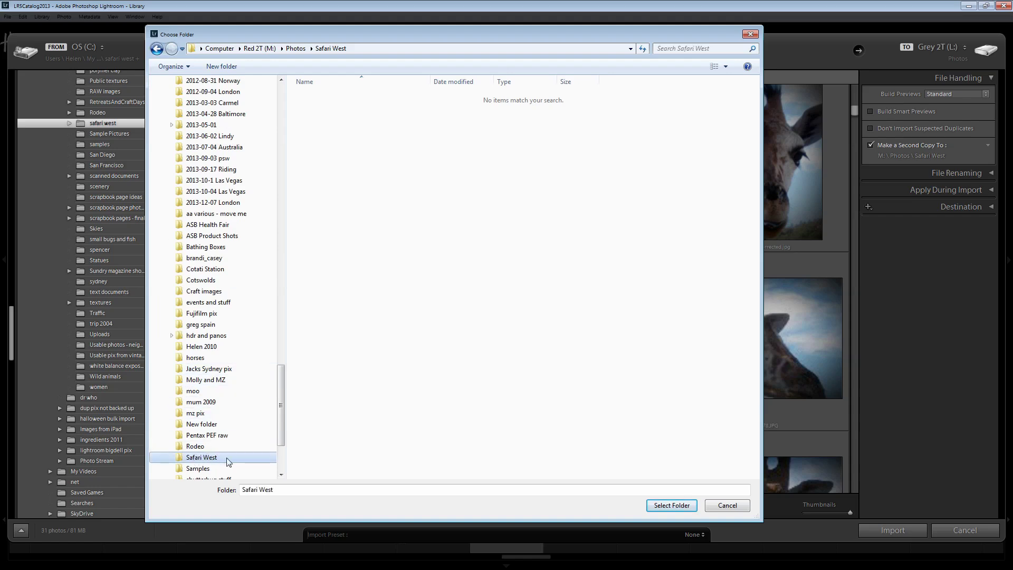
pyautogui.click(669, 505)
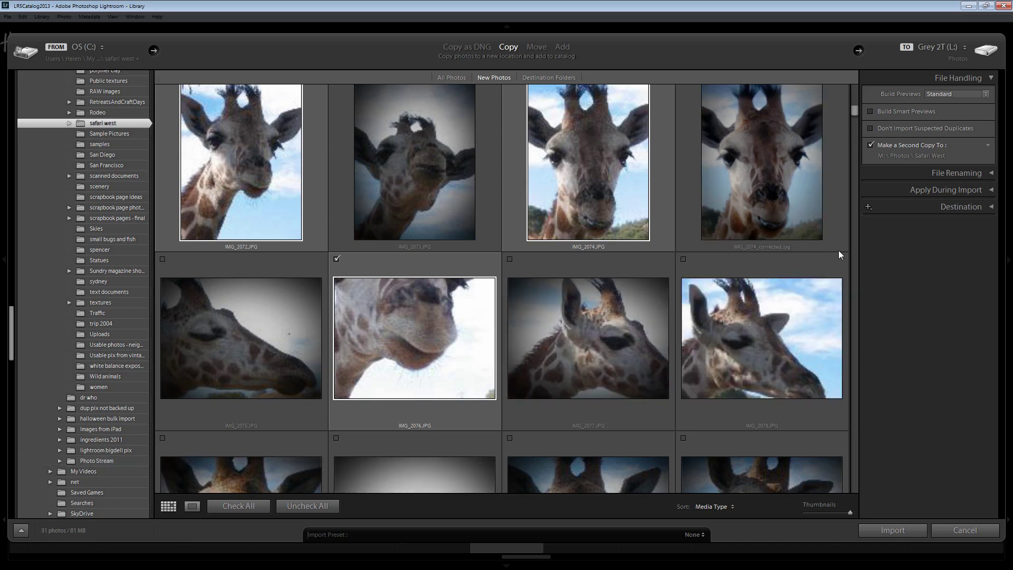
# Step: Set Develop Settings to the author's import preset from the creative effects set
pyautogui.click(990, 191)
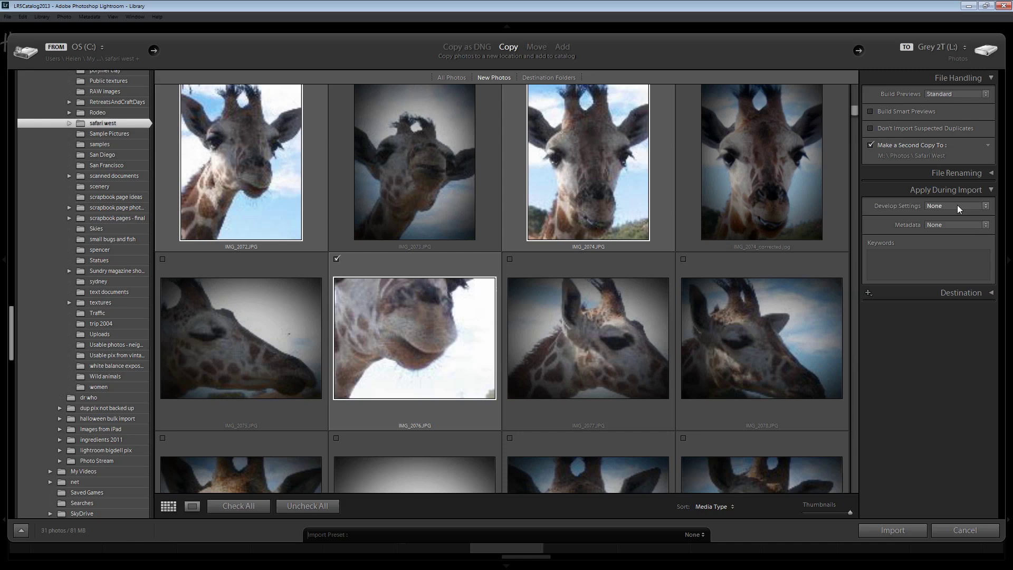
pyautogui.click(986, 206)
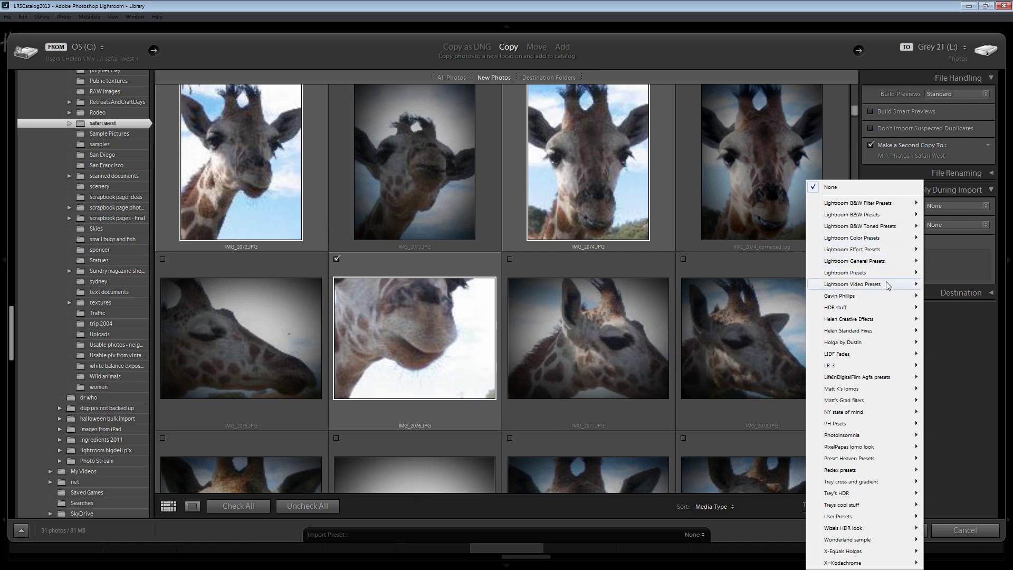
pyautogui.moveTo(863, 506)
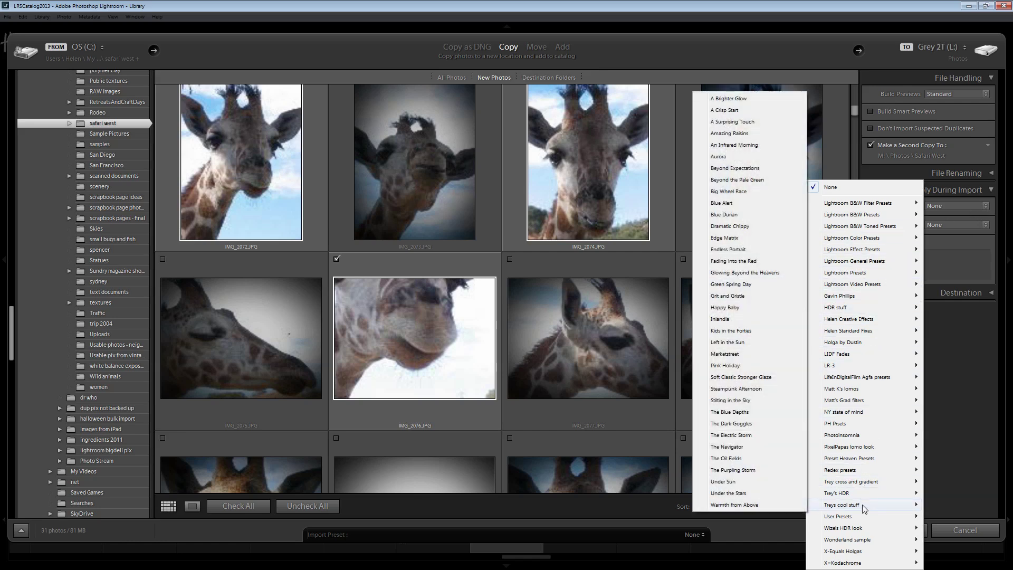
pyautogui.moveTo(841, 322)
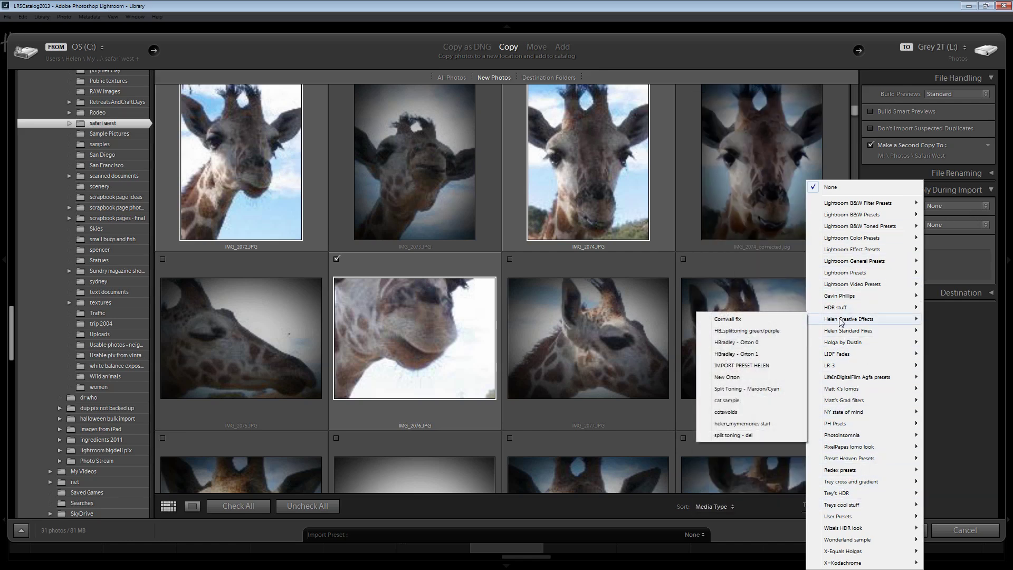
pyautogui.click(750, 365)
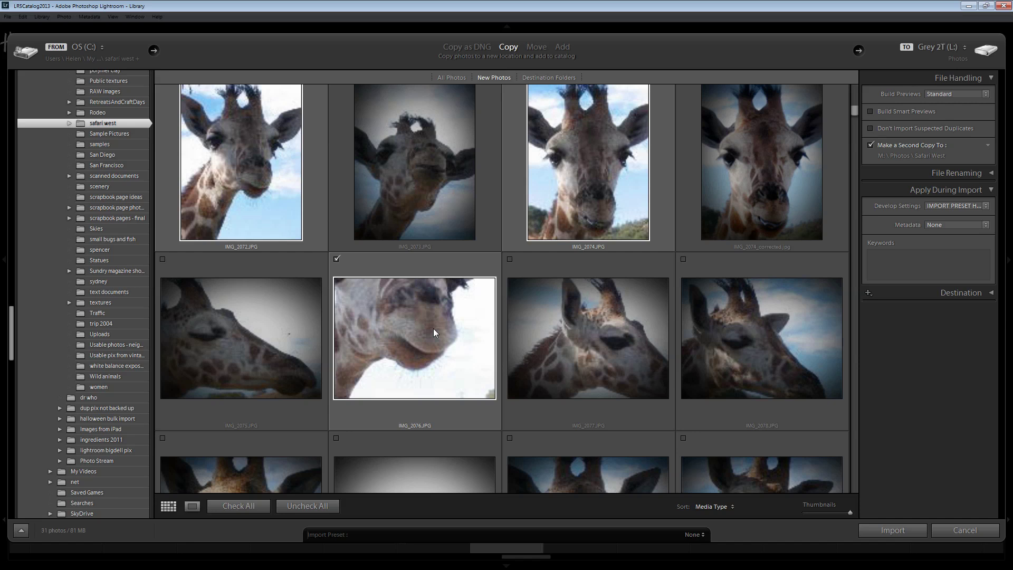
# Step: Set Metadata to the photographer's copyright preset, then bring up Edit Presets
pyautogui.click(974, 225)
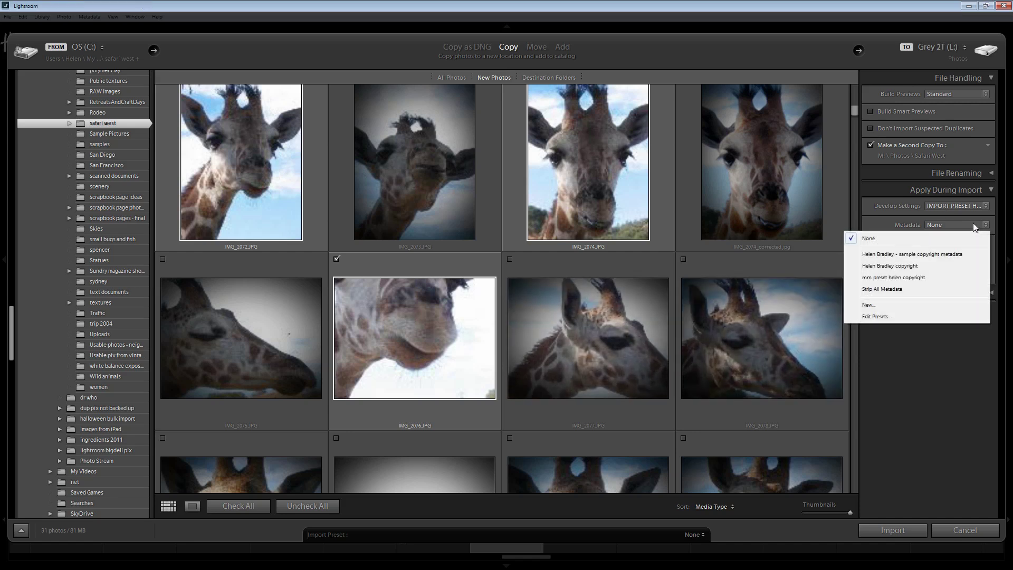
pyautogui.click(897, 268)
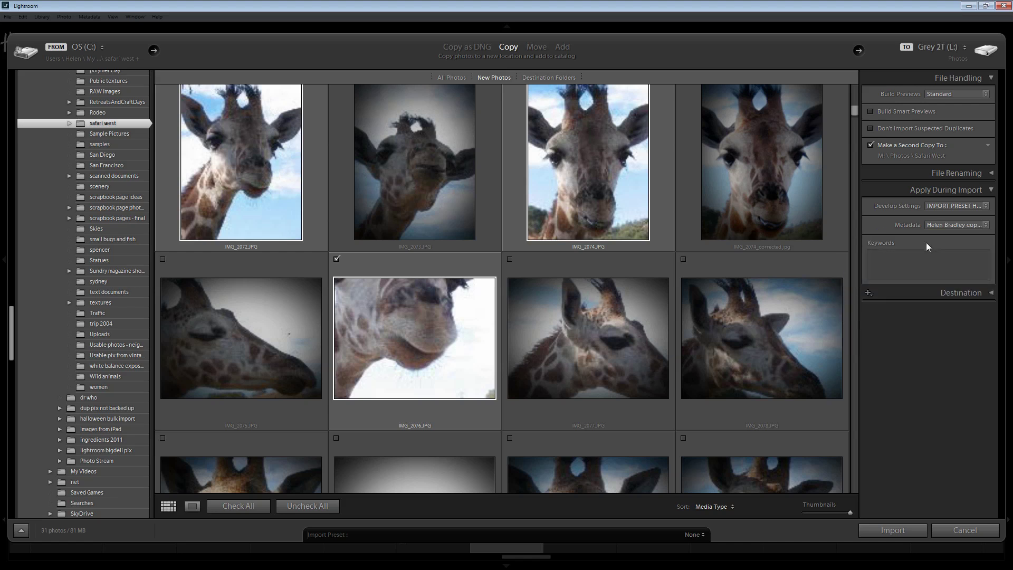
pyautogui.click(988, 222)
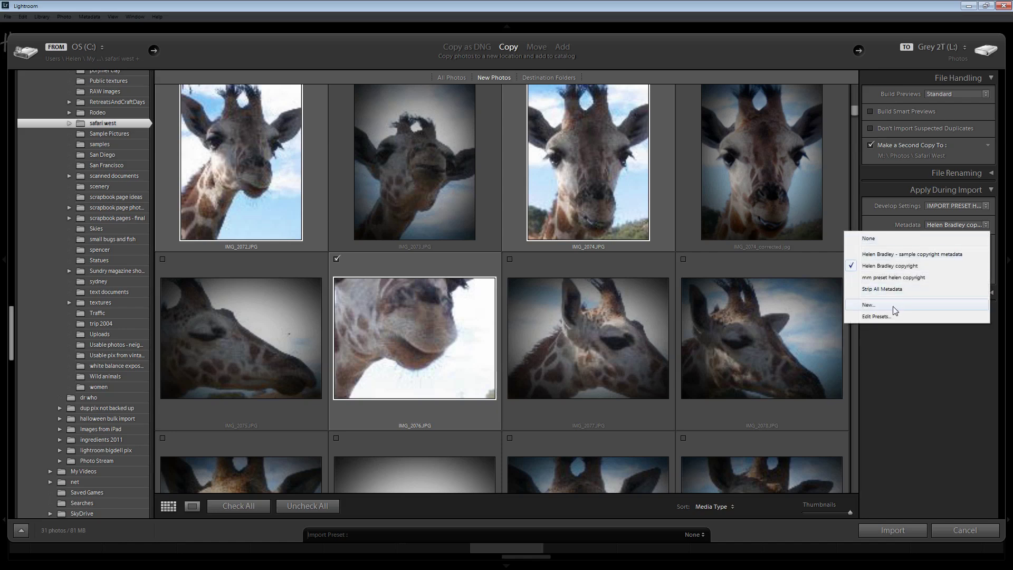
pyautogui.click(869, 317)
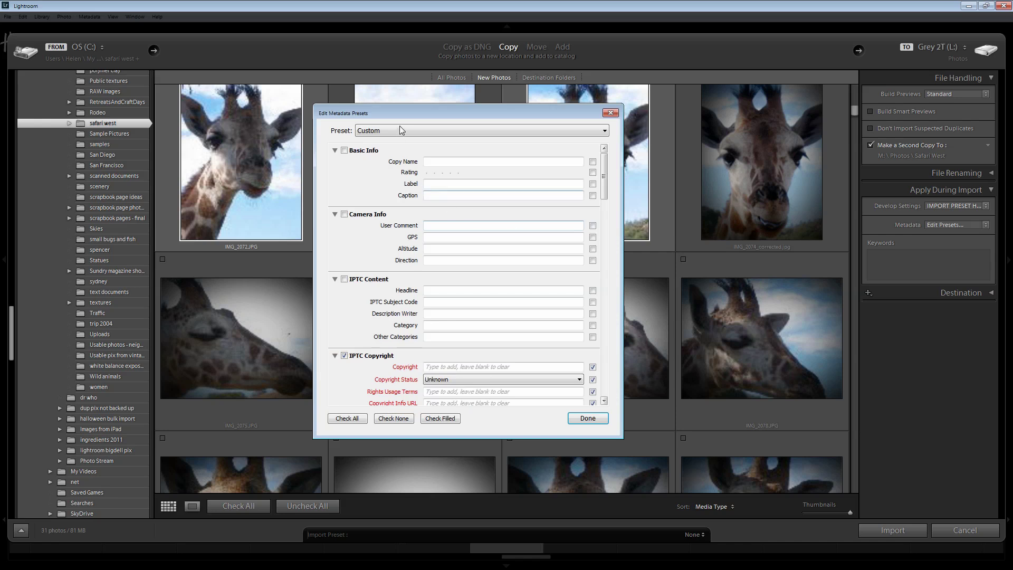
# Step: Load the copyright preset's fields in the metadata editor and close it with Done
pyautogui.click(399, 128)
pyautogui.click(410, 172)
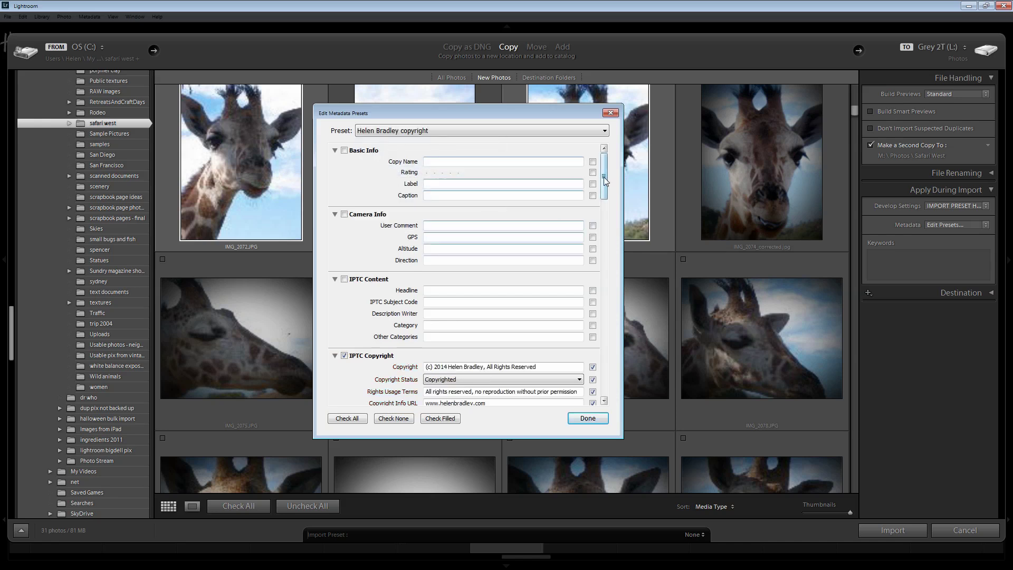
pyautogui.moveTo(603, 176); pyautogui.dragTo(604, 181)
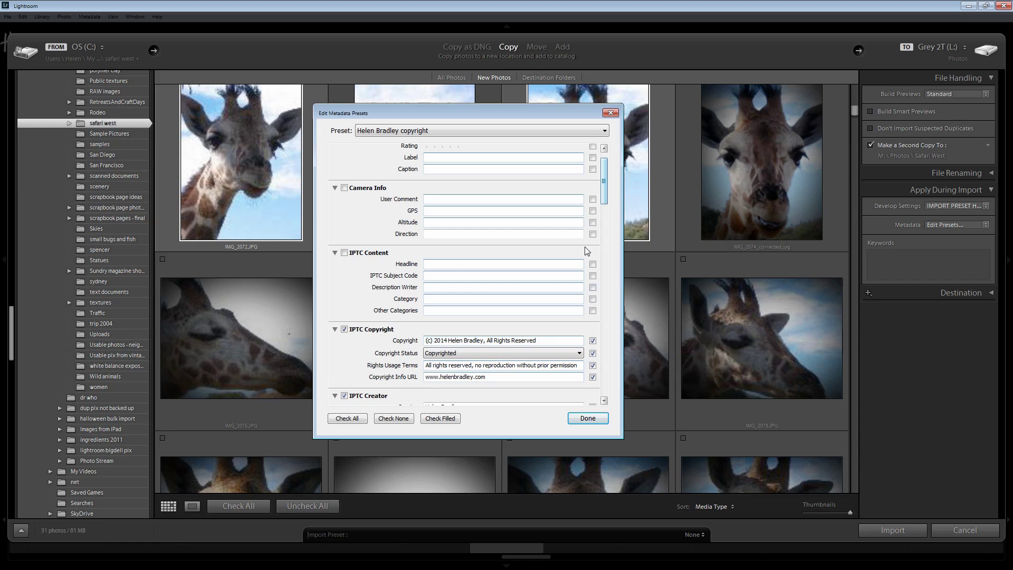
pyautogui.moveTo(603, 186); pyautogui.dragTo(605, 286)
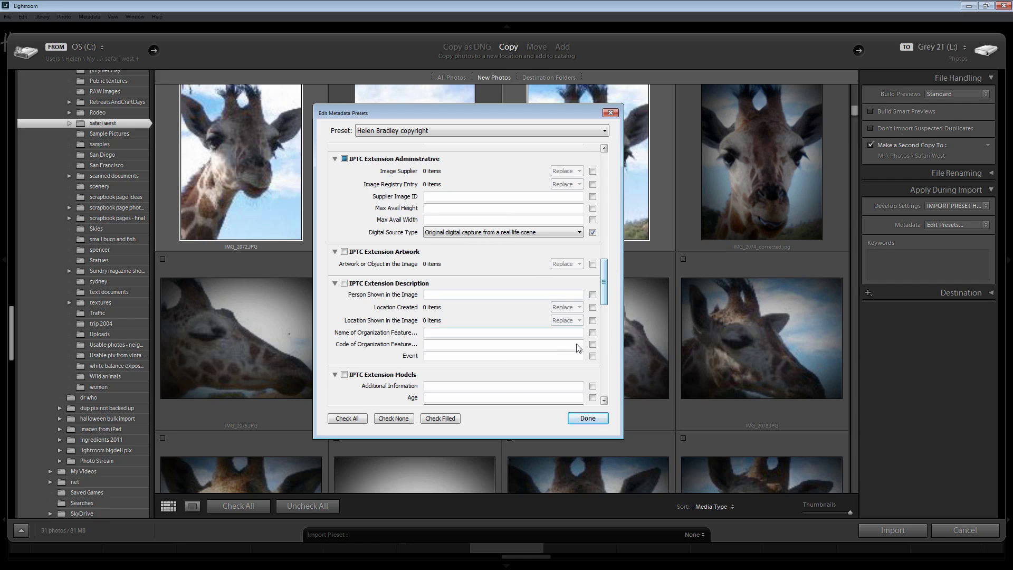
pyautogui.click(586, 419)
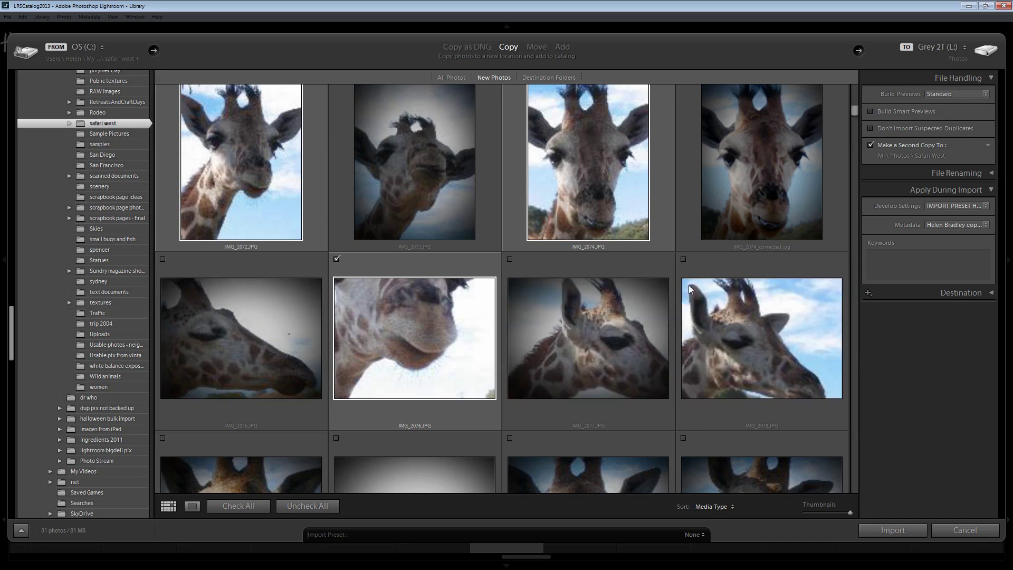
# Step: Enable Rename Files using the Custom Name - Sequence filename template
pyautogui.click(984, 173)
pyautogui.click(870, 187)
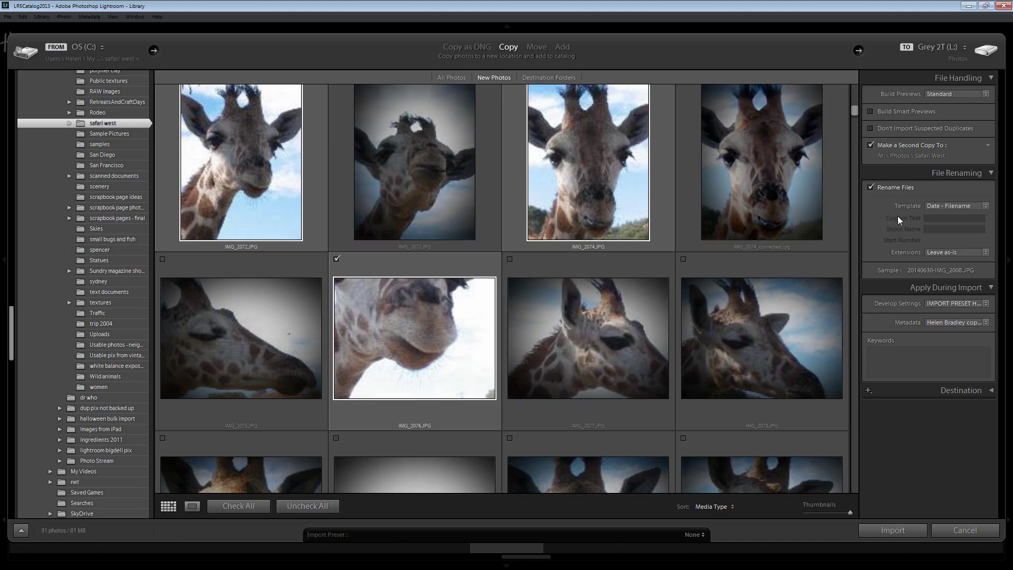
pyautogui.click(973, 205)
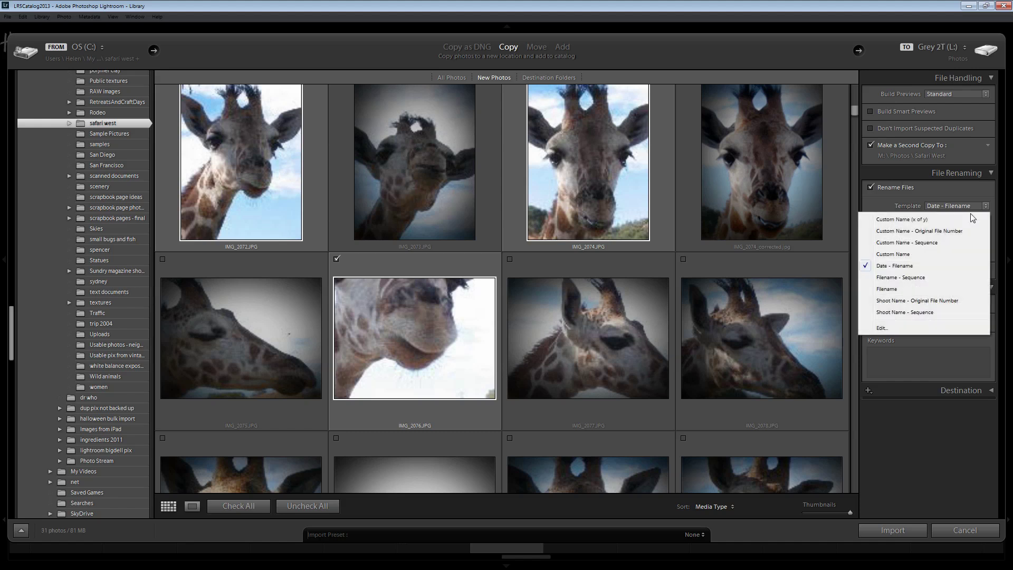
pyautogui.click(880, 328)
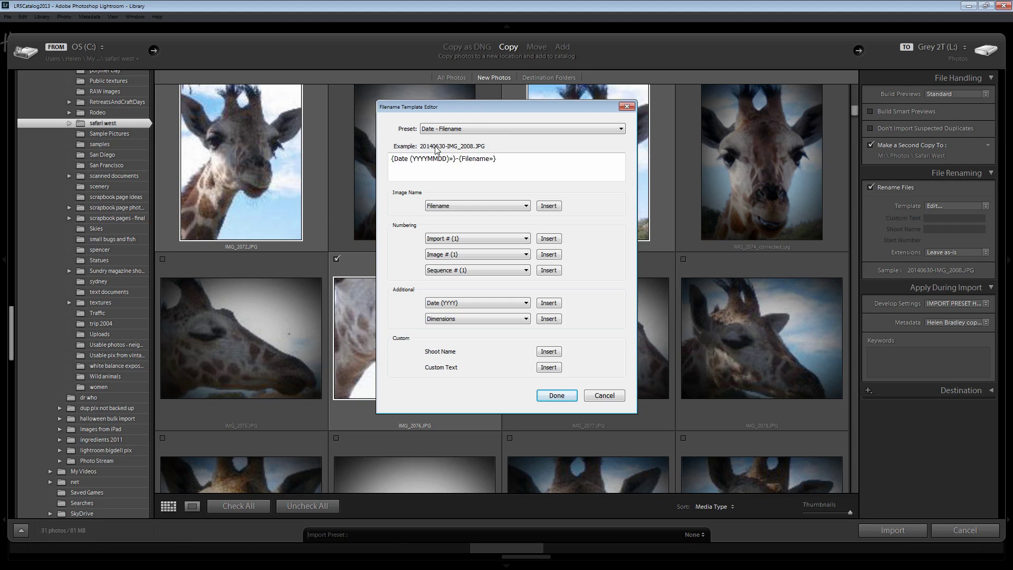
pyautogui.click(484, 130)
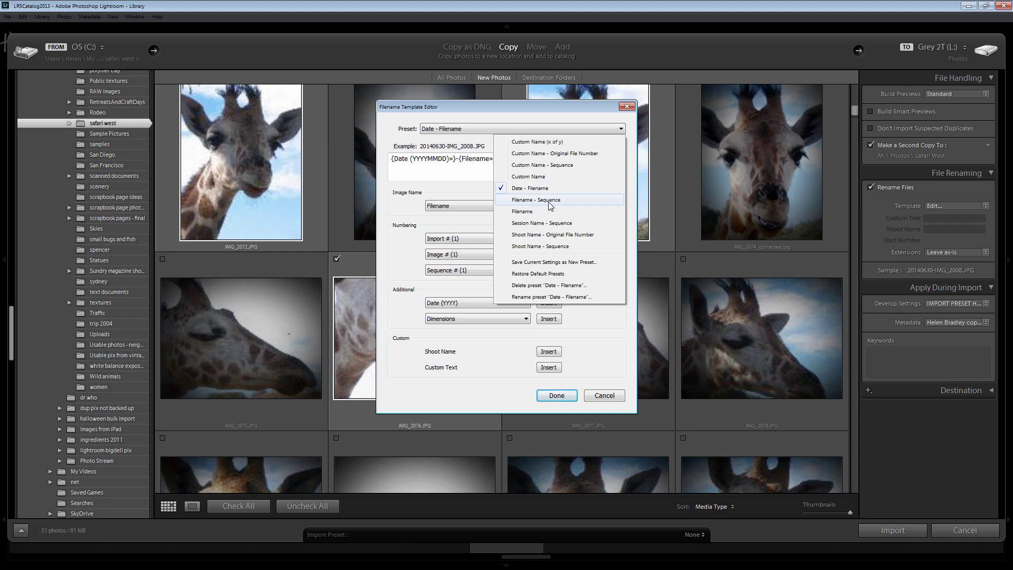
pyautogui.click(524, 165)
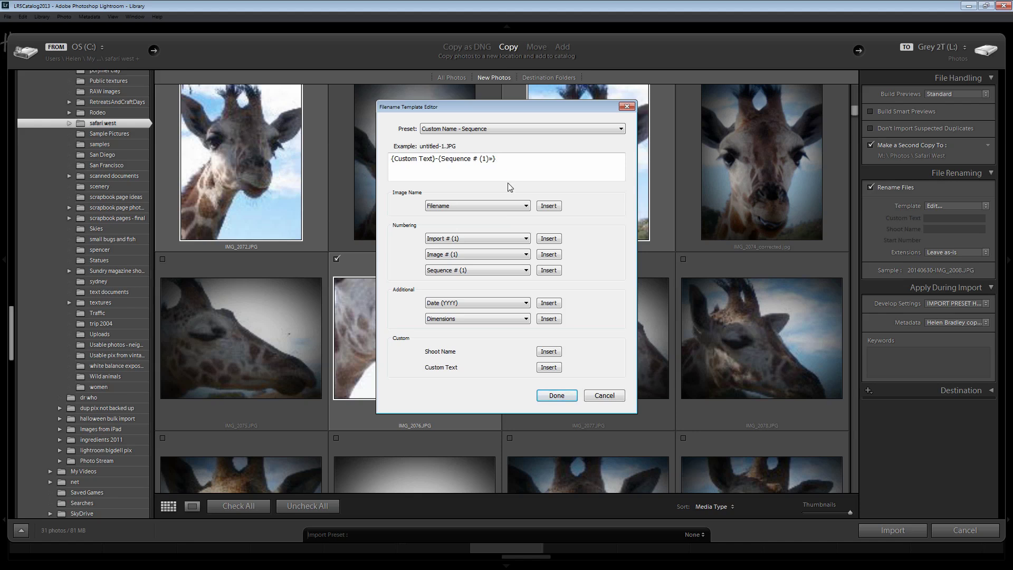
pyautogui.click(554, 394)
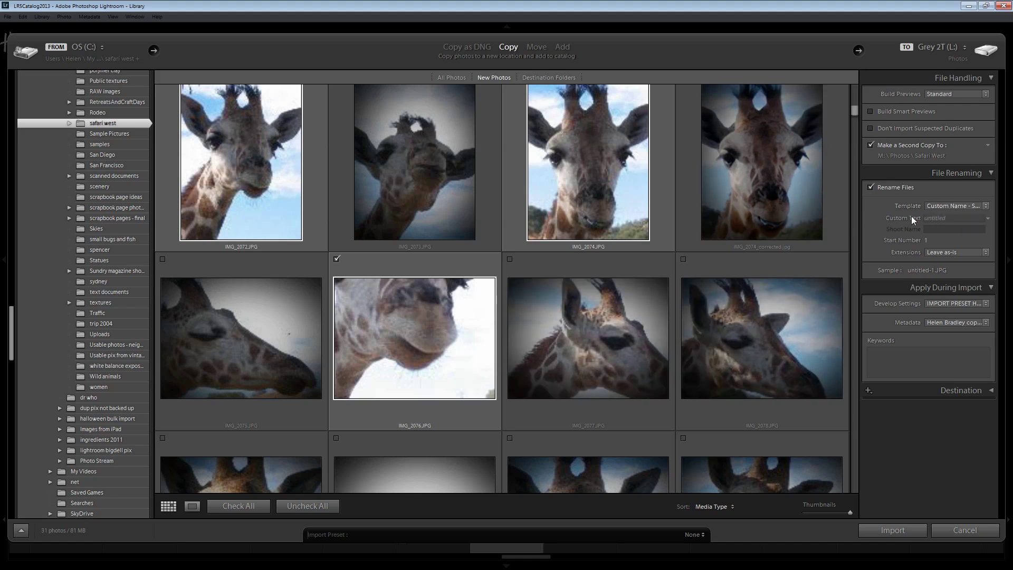
# Step: Enter SafariWest as the custom text so files are named SafariWest-1.JPG
pyautogui.click(948, 218)
pyautogui.write('S')
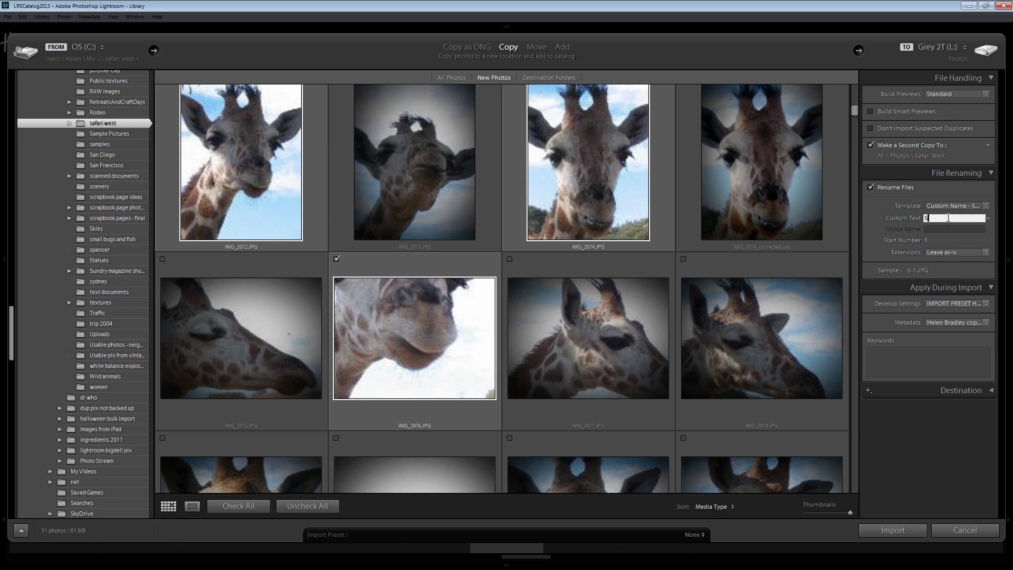
pyautogui.write('afariWest')
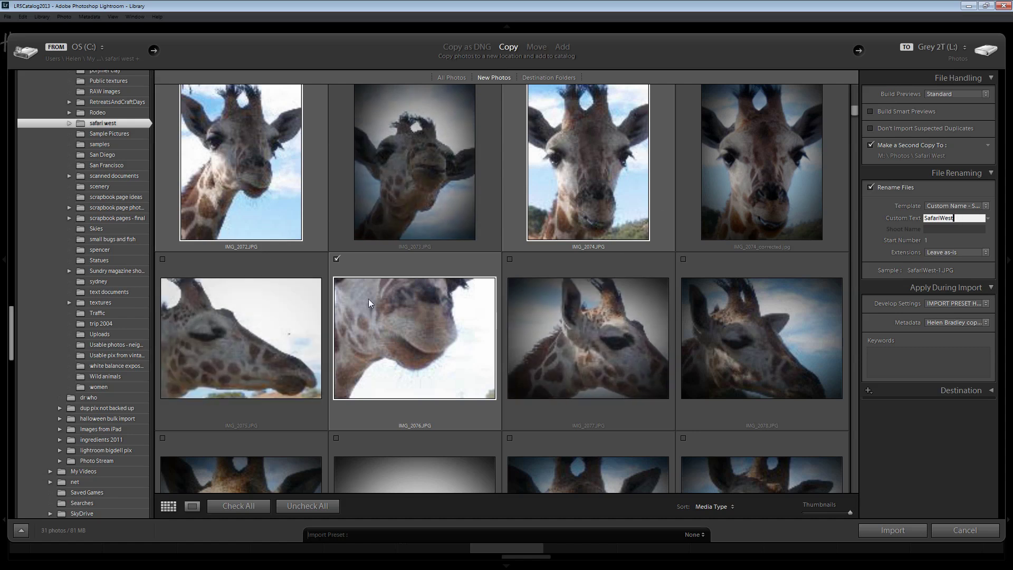
pyautogui.click(449, 298)
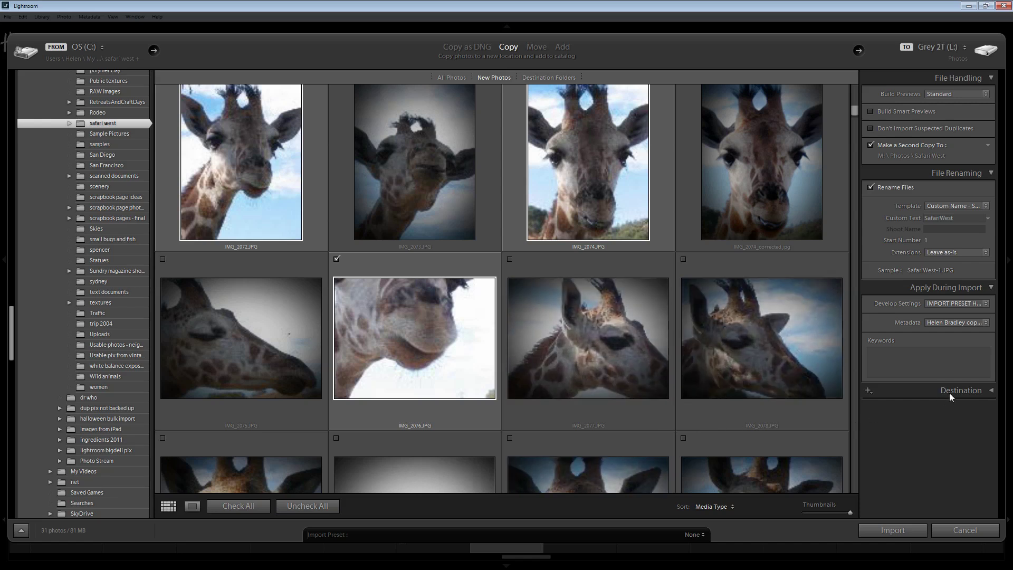
# Step: Expand Destination to show the Safari West subfolder and the Organize choices
pyautogui.click(990, 392)
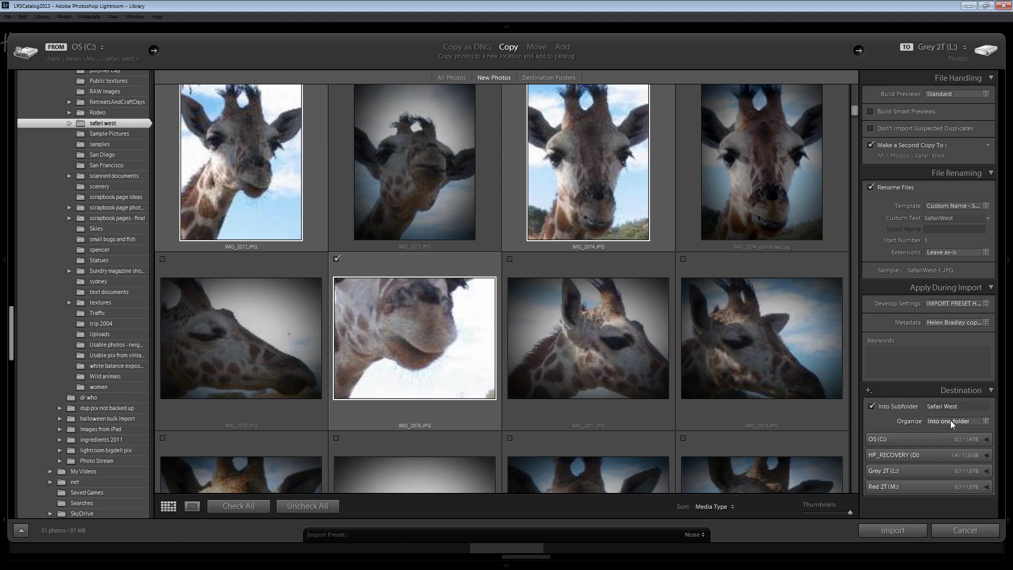
pyautogui.click(982, 419)
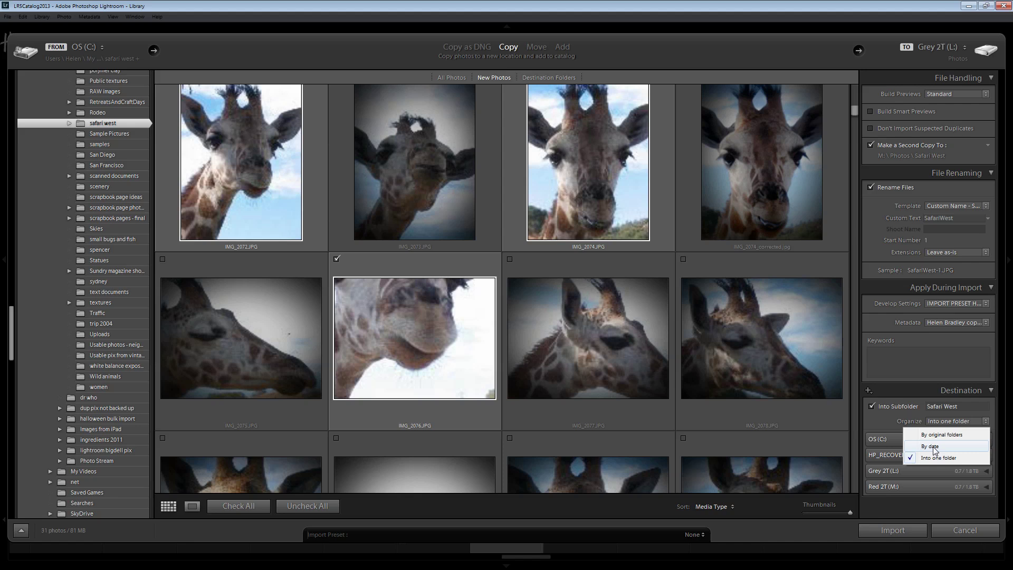
# Step: Keep imports organised Into one folder
pyautogui.press('Escape')
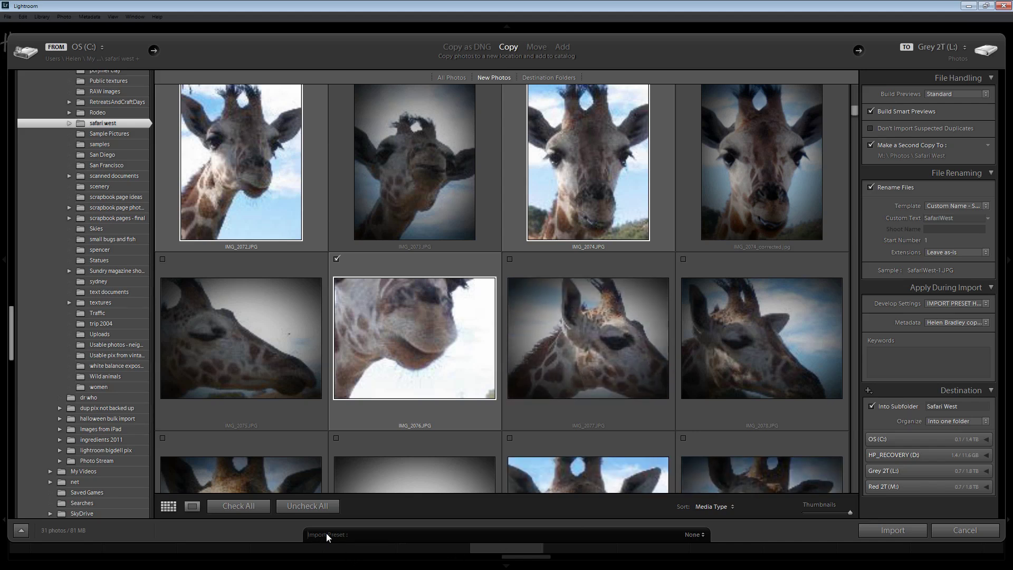
# Step: Save the current import settings as a new preset named after the photographer
pyautogui.click(693, 534)
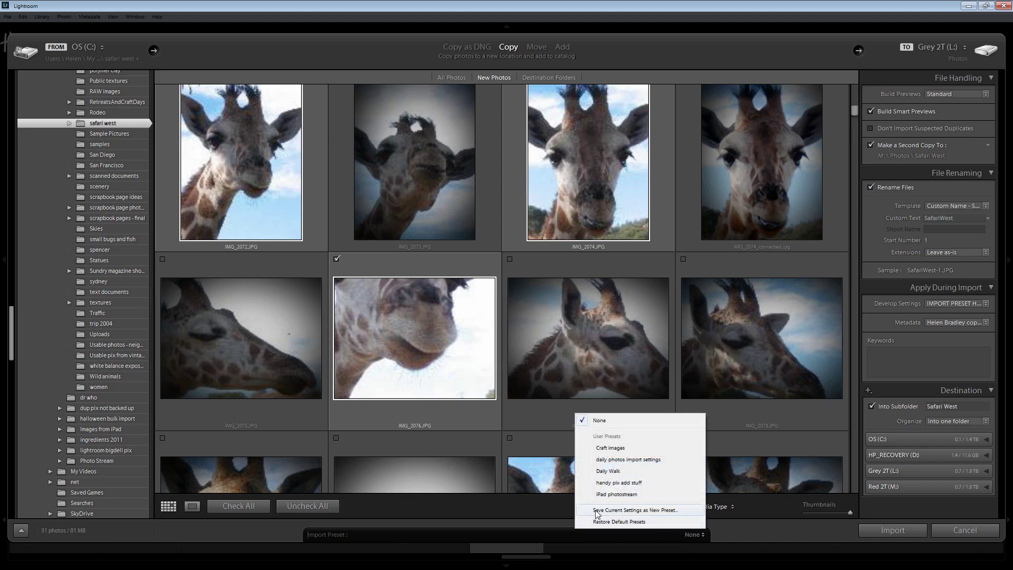
pyautogui.click(651, 511)
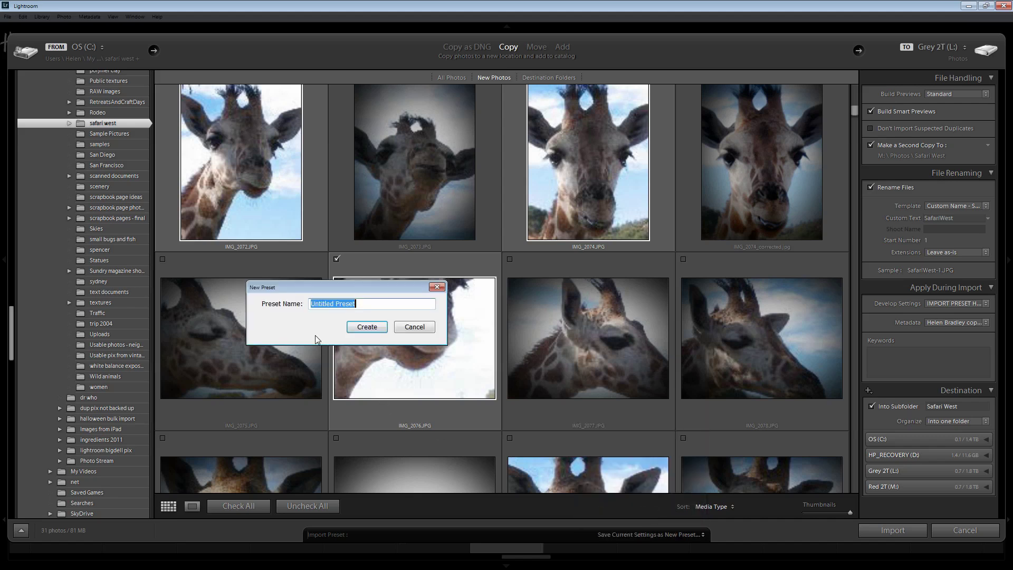
pyautogui.write('Helen')
pyautogui.click(367, 327)
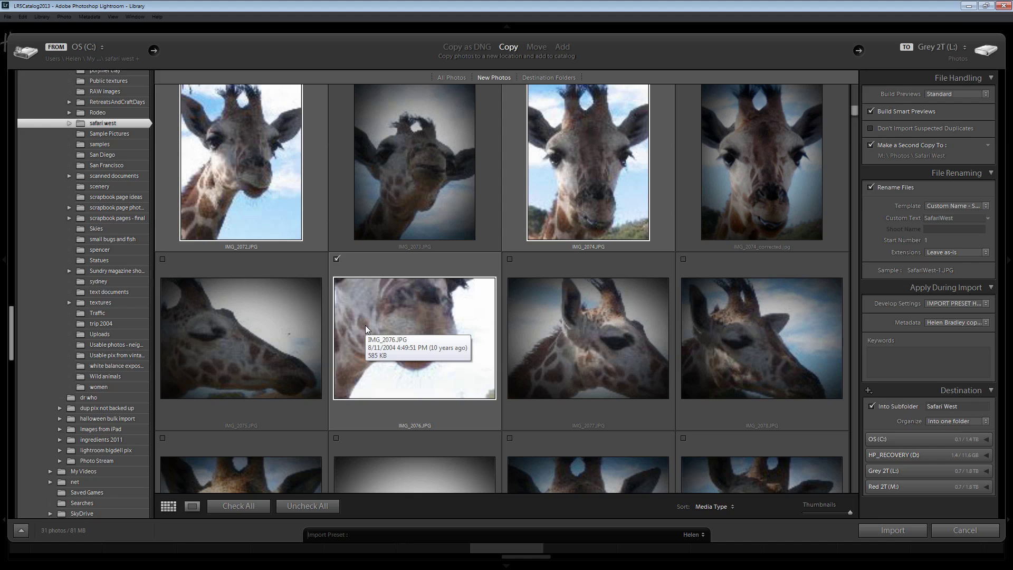
pyautogui.click(695, 534)
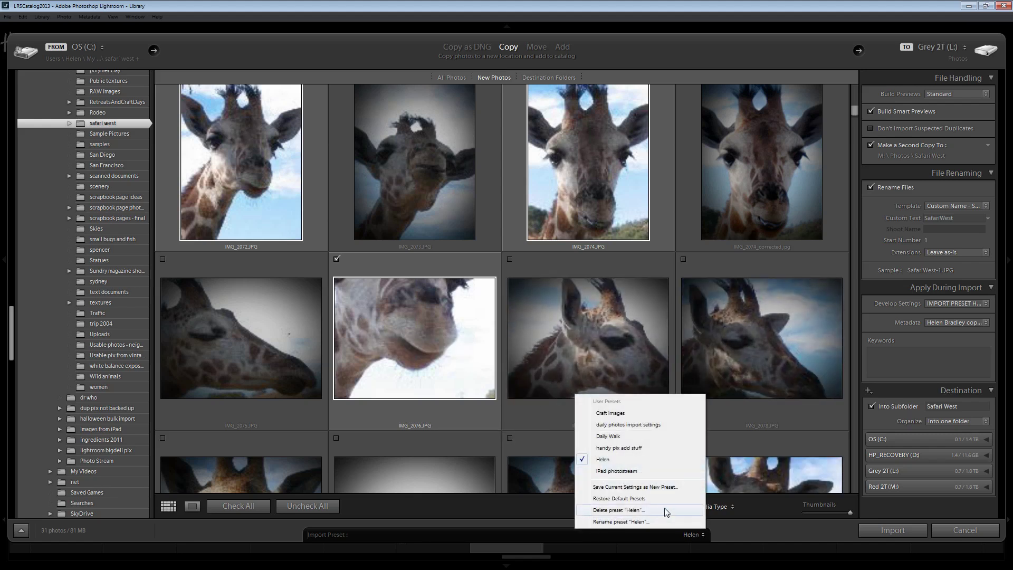
pyautogui.click(602, 462)
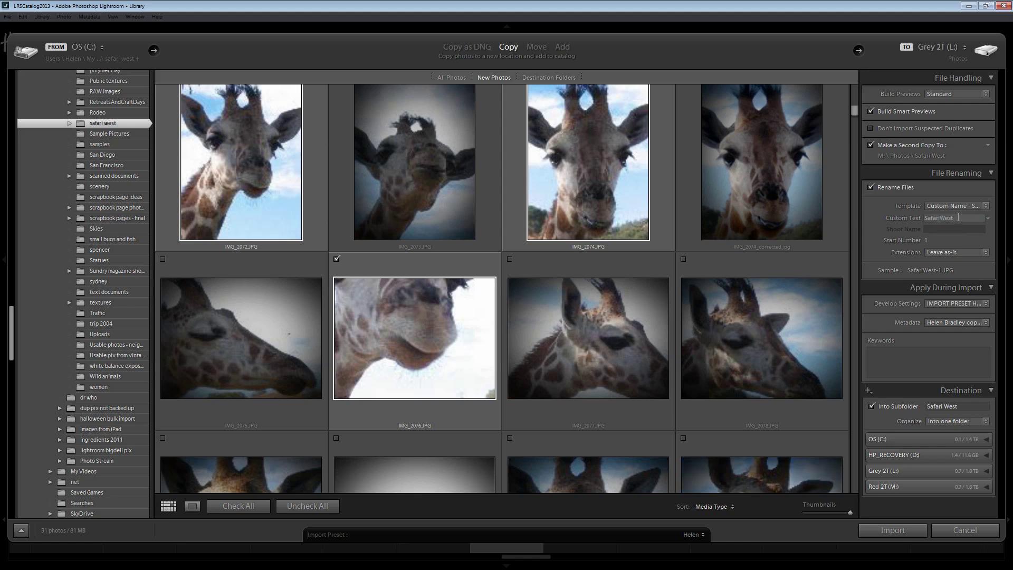
# Step: Replace the SafariWest custom rename text with 'Rome' so files become Rome-1.JPG
pyautogui.click(947, 218)
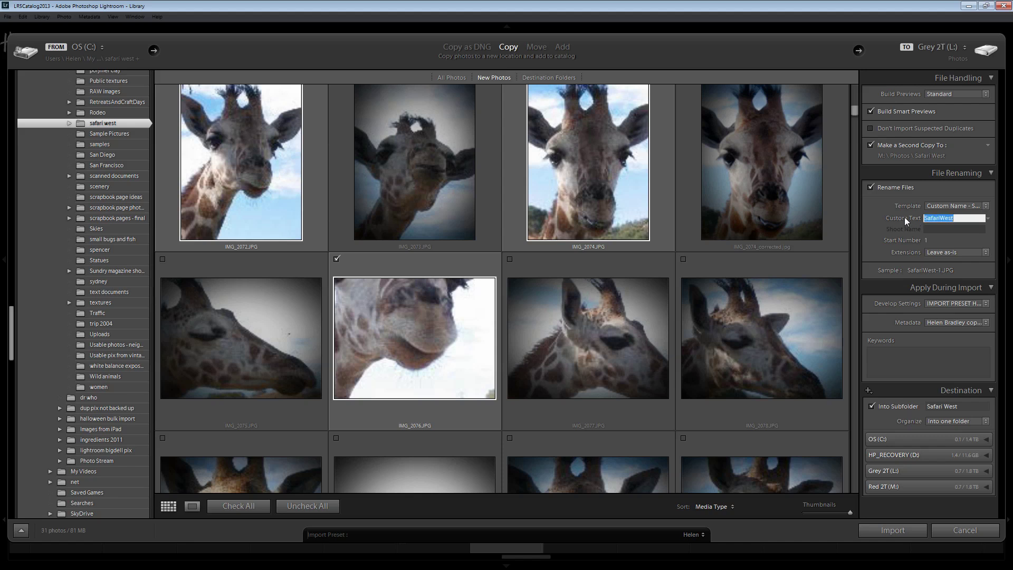
pyautogui.write('Rome')
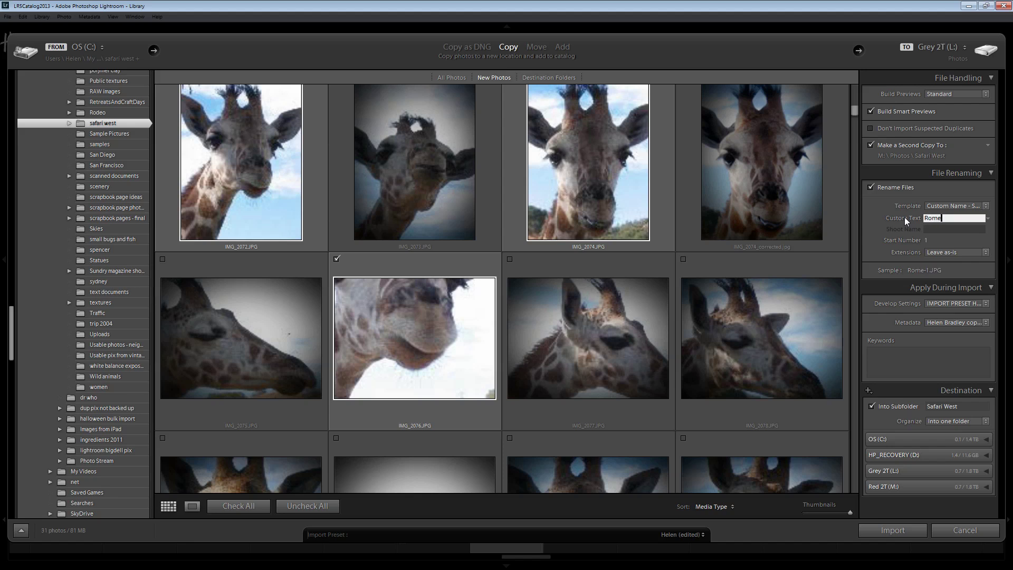